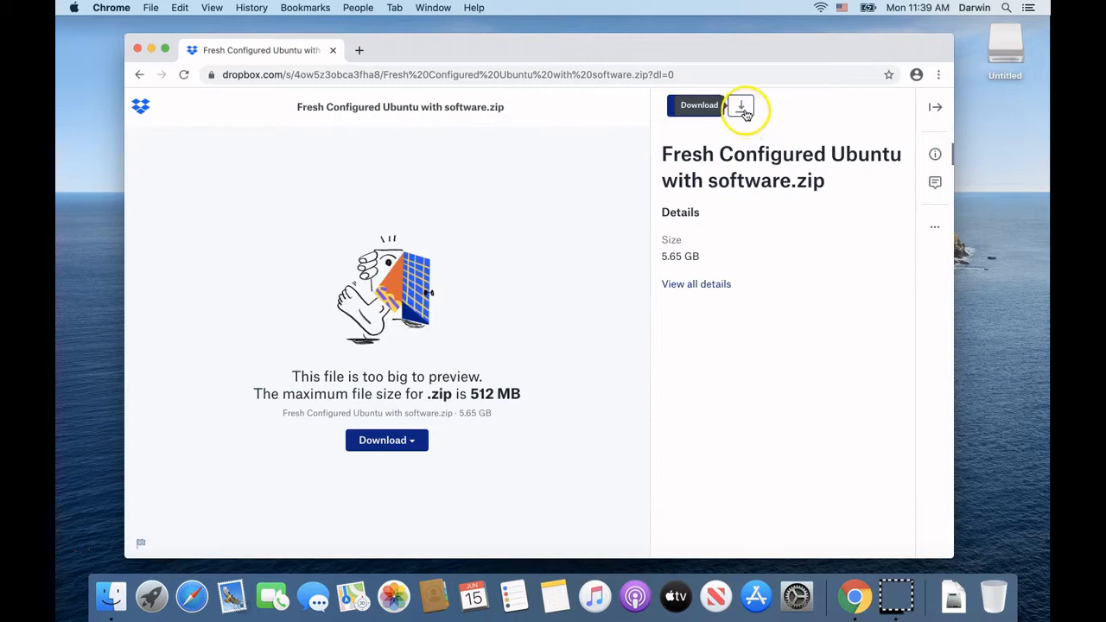
Download Fresh Configured Ubuntu with software.zip directly from the Dropbox page
{"action": "left_click", "coordinate": [749, 121]}
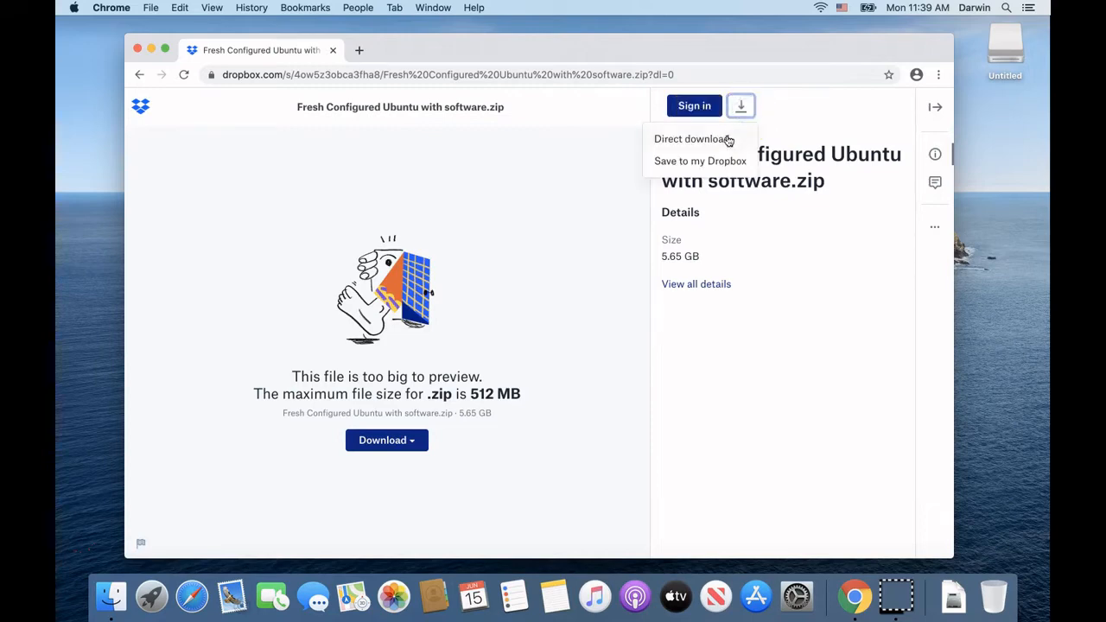
{"action": "left_click", "coordinate": [722, 140]}
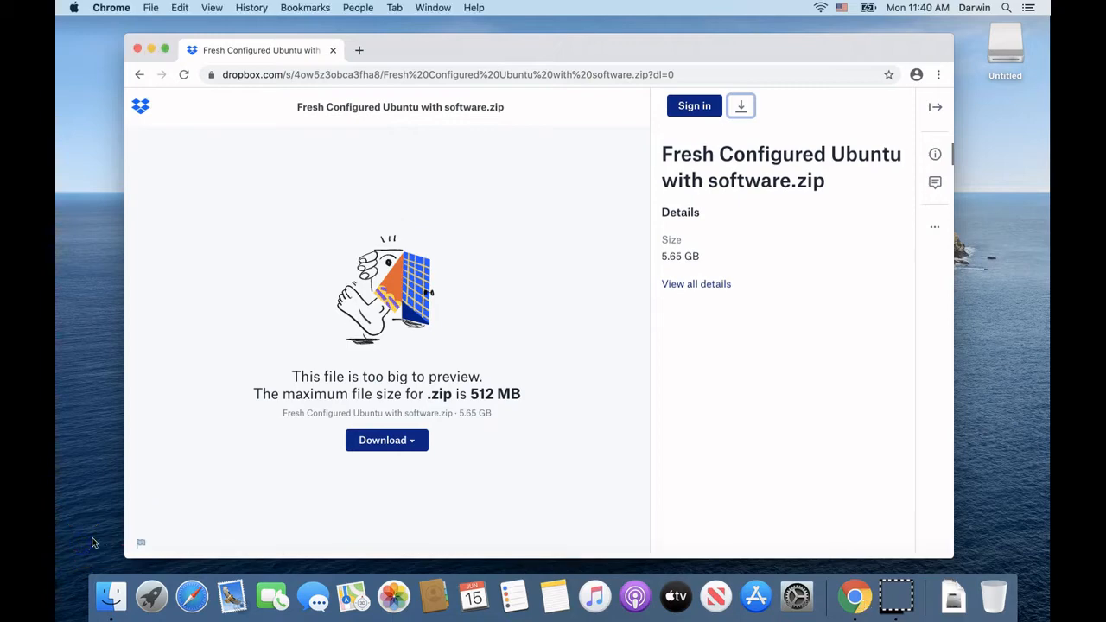
Switch to Finder, extract the downloaded Ubuntu zip in Downloads, and copy the extracted folder to the Untitled drive
{"action": "left_click", "coordinate": [105, 610]}
{"action": "left_click_drag", "start_coordinate": [366, 101], "coordinate": [495, 211]}
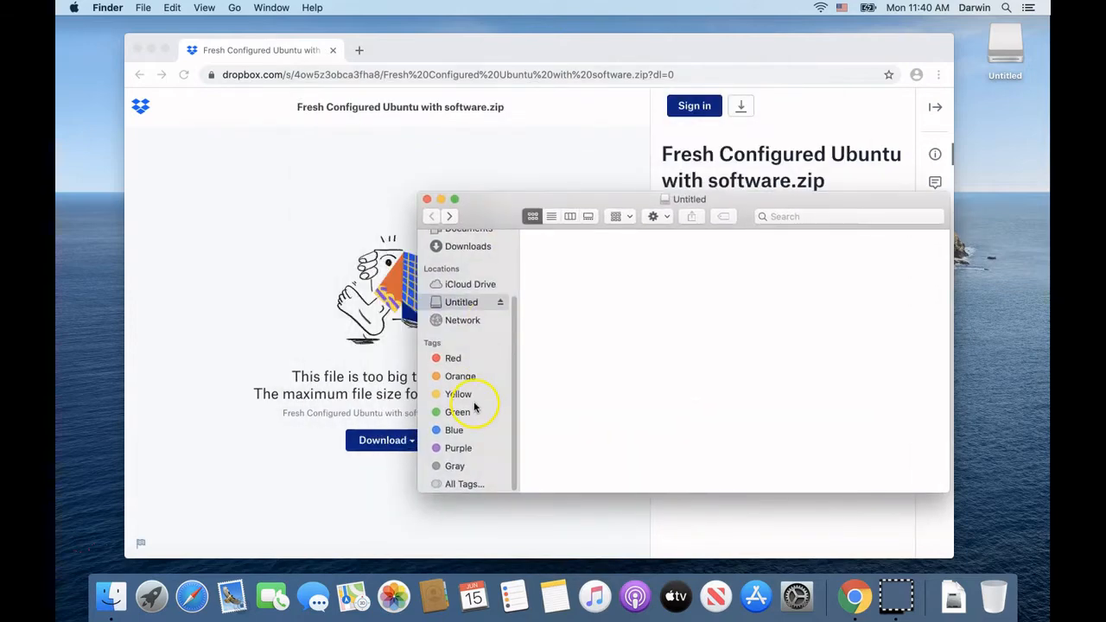
{"action": "left_click", "coordinate": [476, 247]}
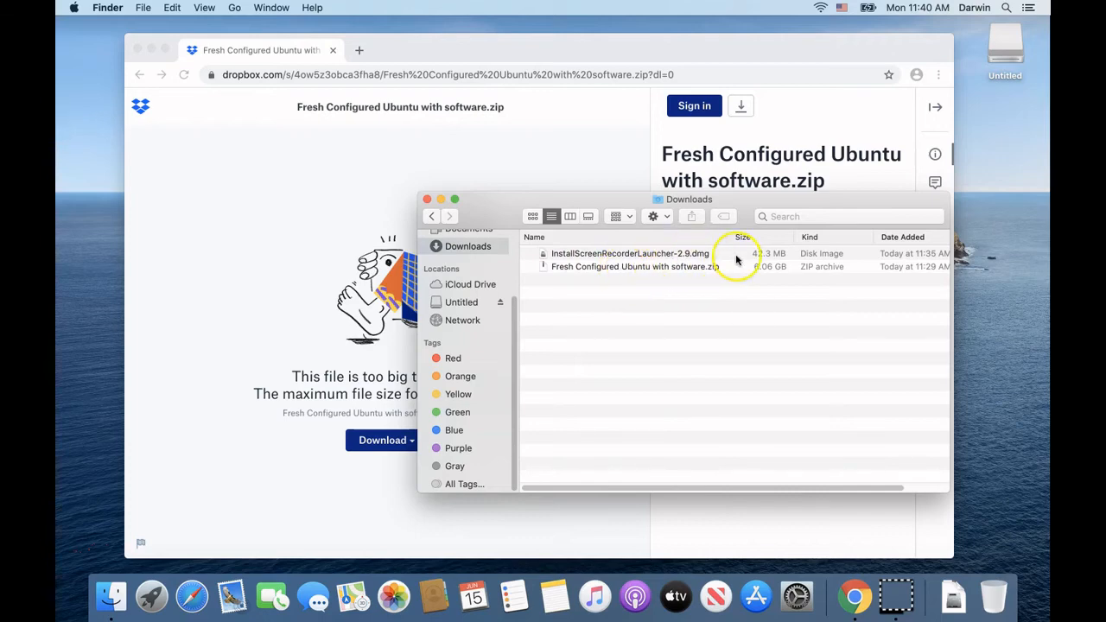
{"action": "double_click", "coordinate": [693, 271]}
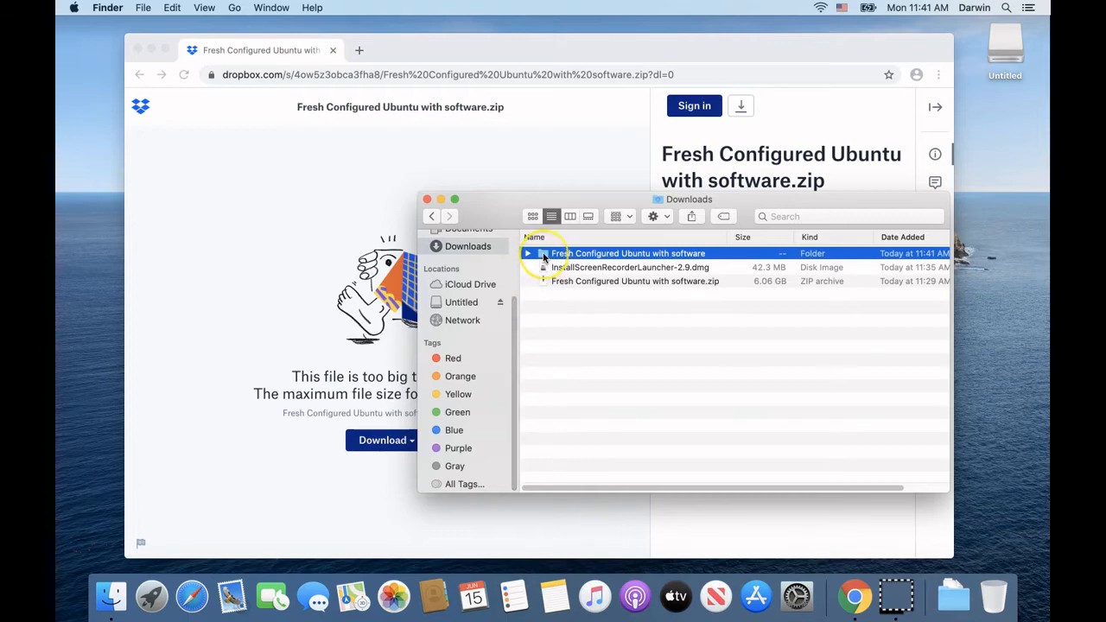
{"action": "left_click_drag", "start_coordinate": [543, 257], "coordinate": [595, 309]}
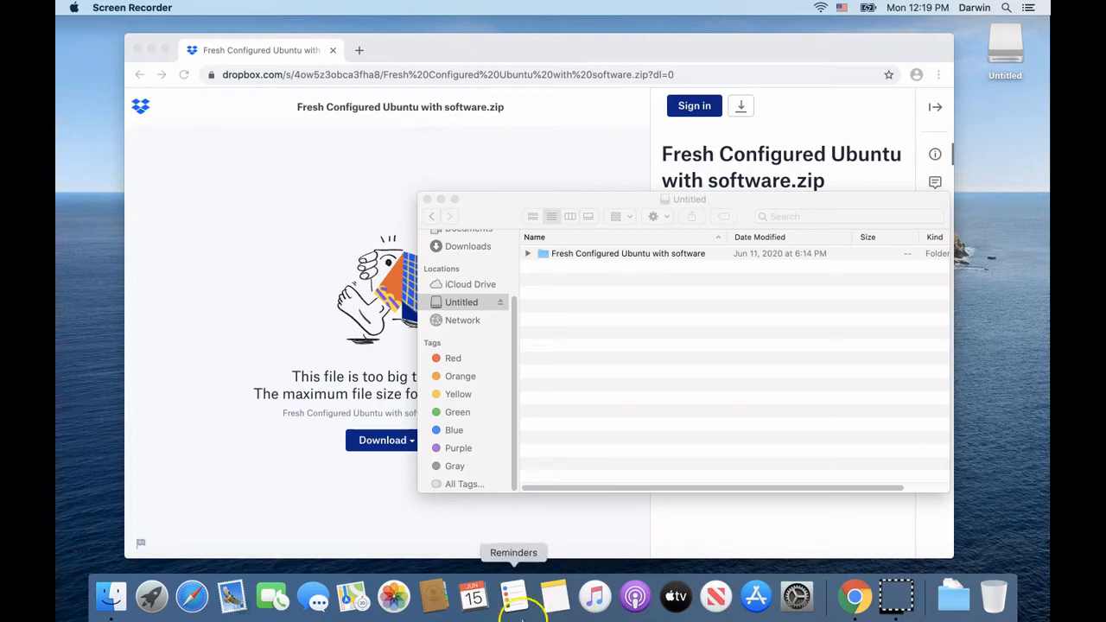
Launch VirtualBox from the Applications folder
{"action": "left_click", "coordinate": [112, 598]}
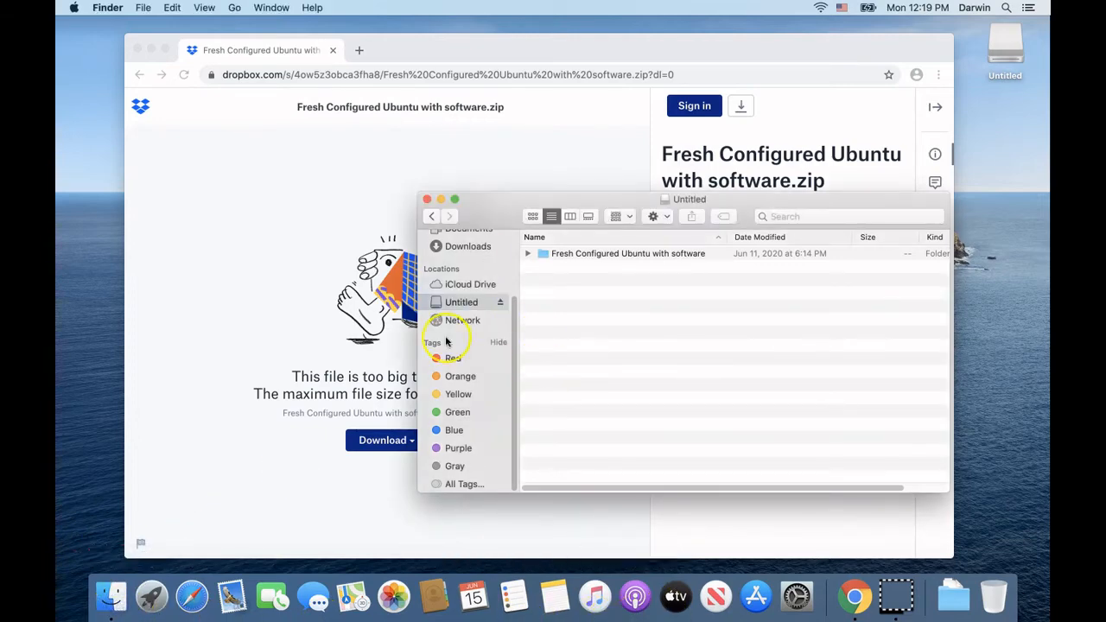
{"action": "scroll", "coordinate": [446, 445], "scroll_direction": "up", "scroll_amount": 5}
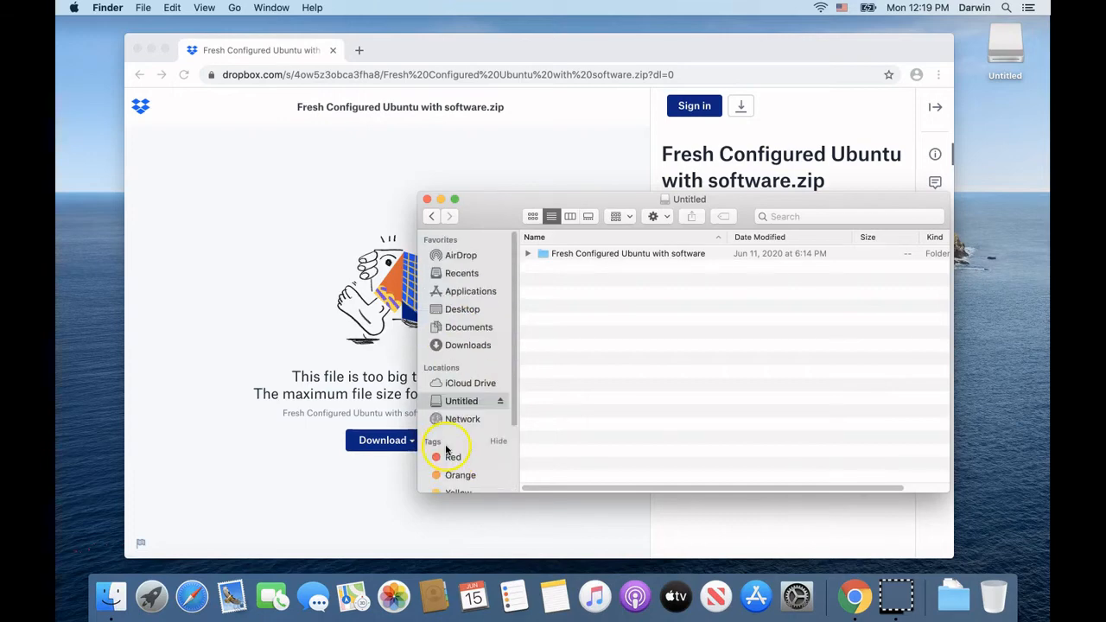
{"action": "left_click", "coordinate": [472, 296]}
{"action": "scroll", "coordinate": [605, 328], "scroll_direction": "down", "scroll_amount": 10}
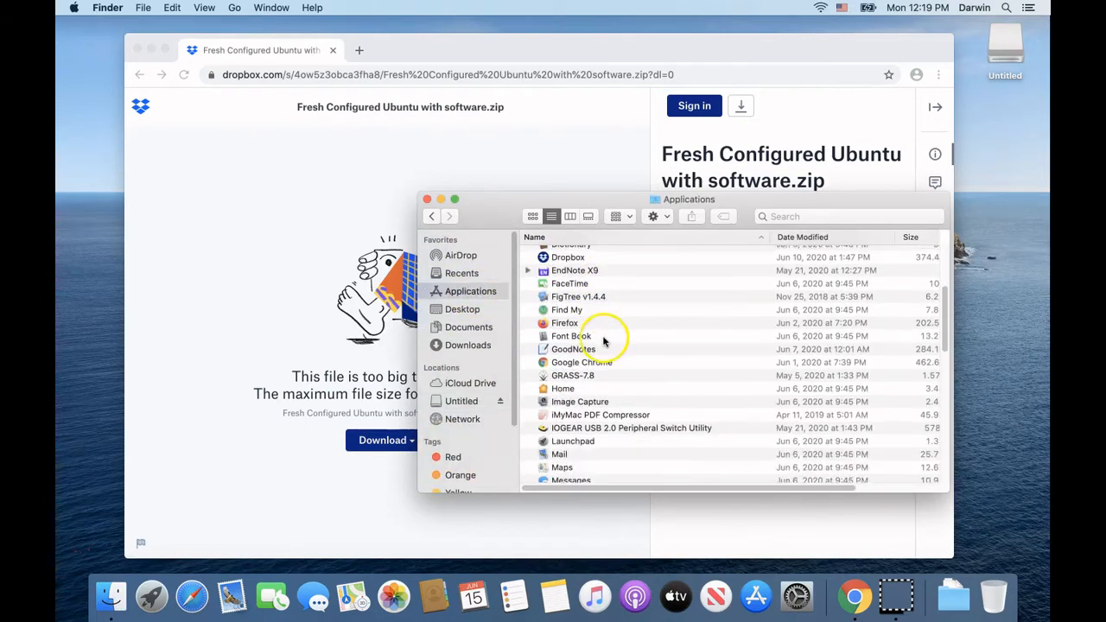
{"action": "scroll", "coordinate": [605, 342], "scroll_direction": "down", "scroll_amount": 10}
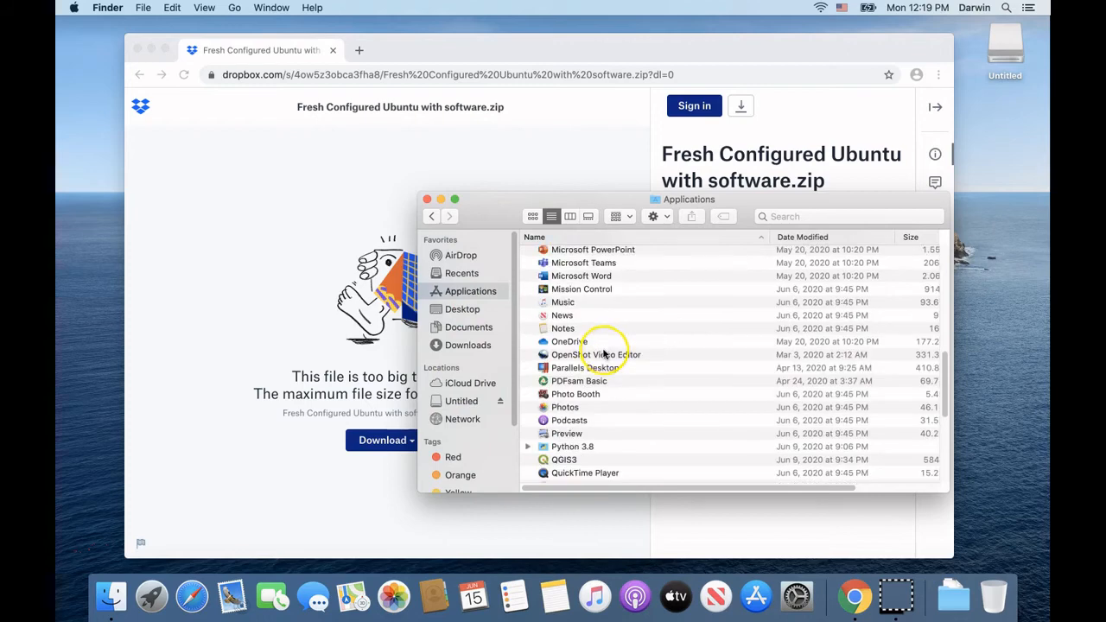
{"action": "scroll", "coordinate": [603, 356], "scroll_direction": "down", "scroll_amount": 8}
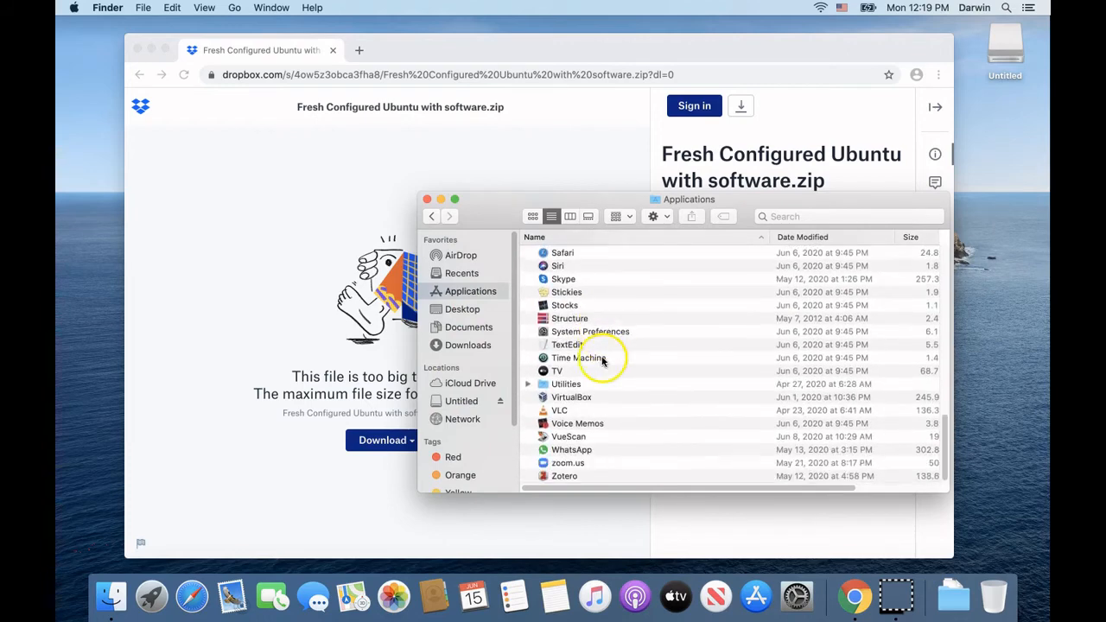
{"action": "double_click", "coordinate": [588, 398]}
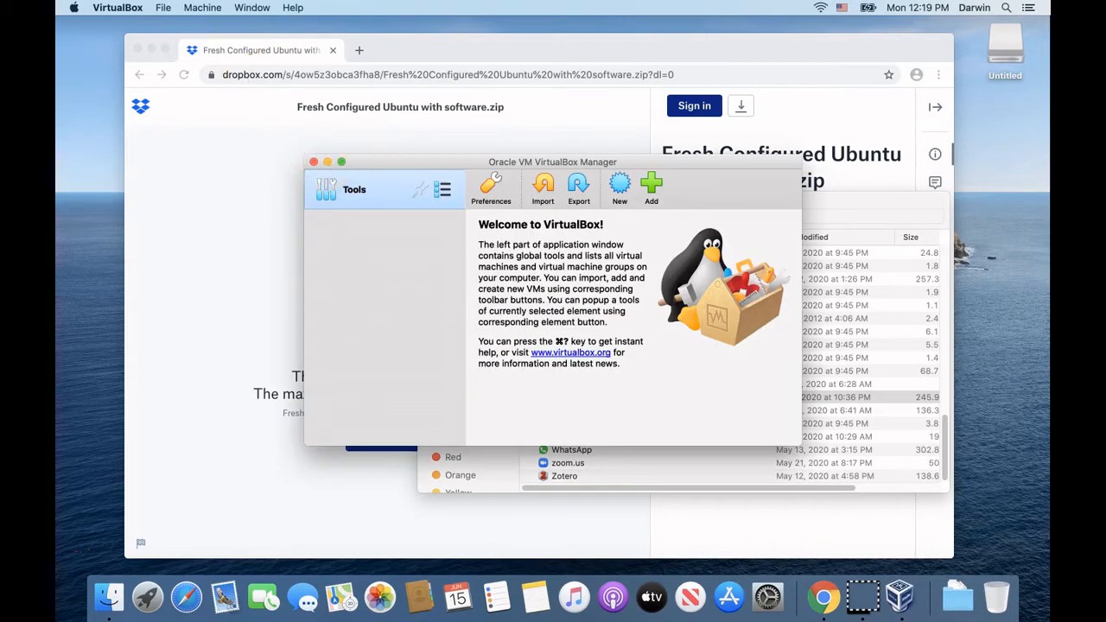
Add the Fresh Configured Ubuntu with software .vbox machine from the Untitled drive, allowing VirtualBox access to Documents and the removable volume
{"action": "left_click_drag", "start_coordinate": [373, 170], "coordinate": [268, 144]}
{"action": "left_click", "coordinate": [215, 8]}
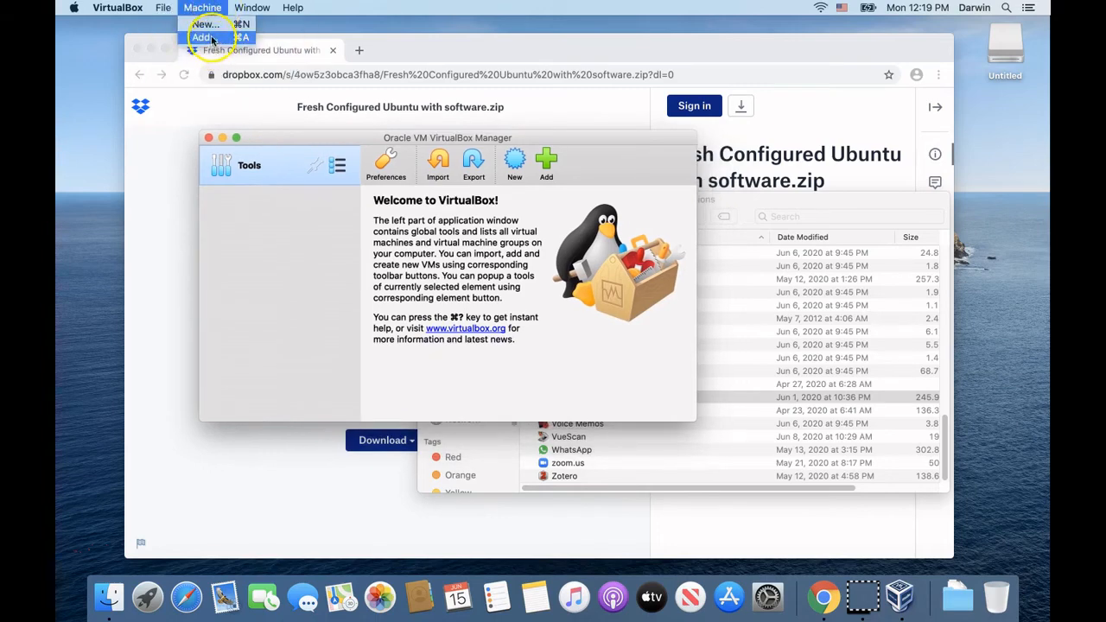
{"action": "left_click", "coordinate": [208, 37]}
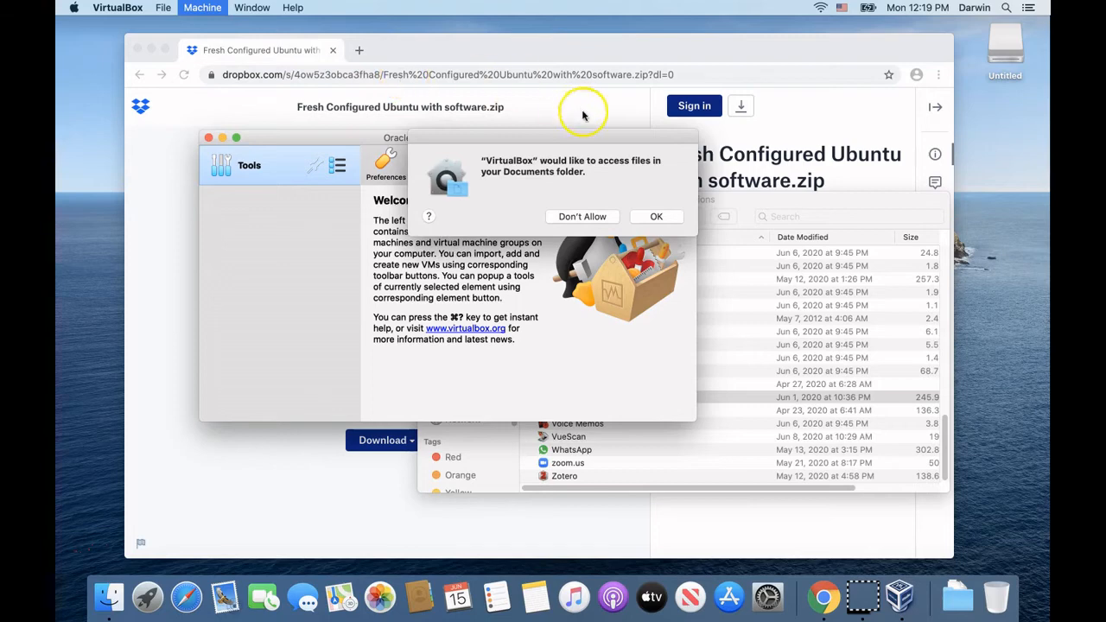
{"action": "left_click", "coordinate": [657, 216]}
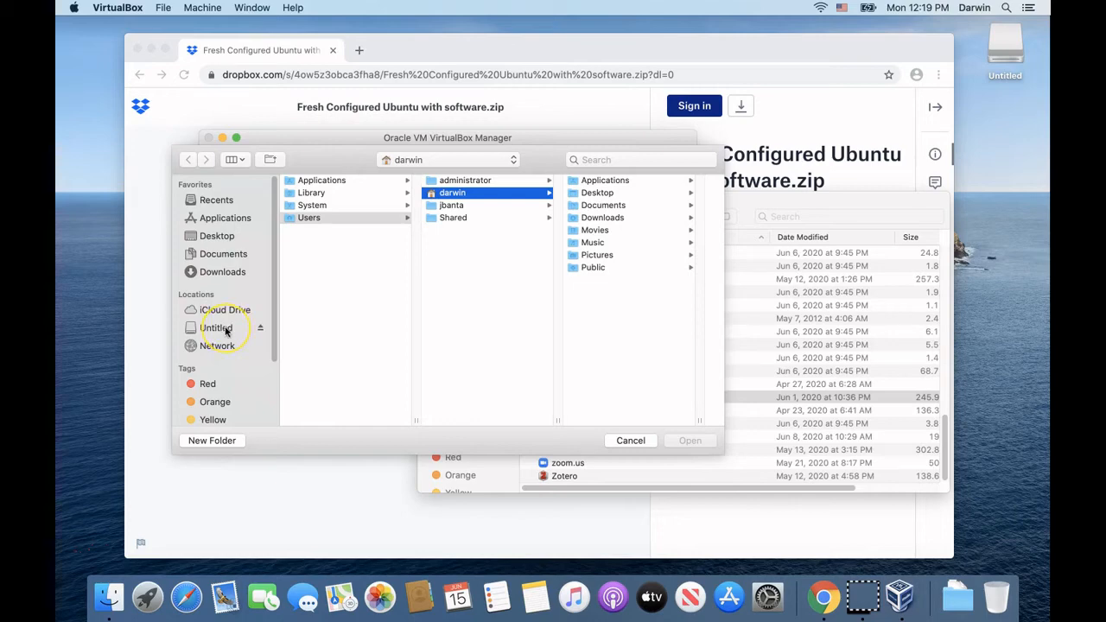
{"action": "left_click", "coordinate": [226, 331]}
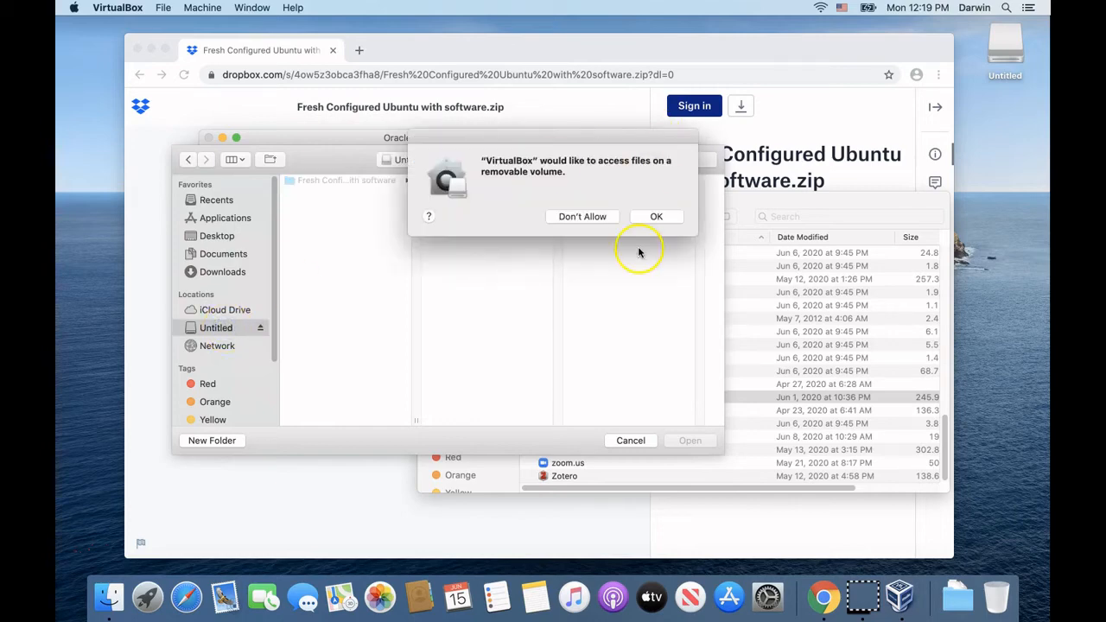
{"action": "left_click", "coordinate": [654, 217]}
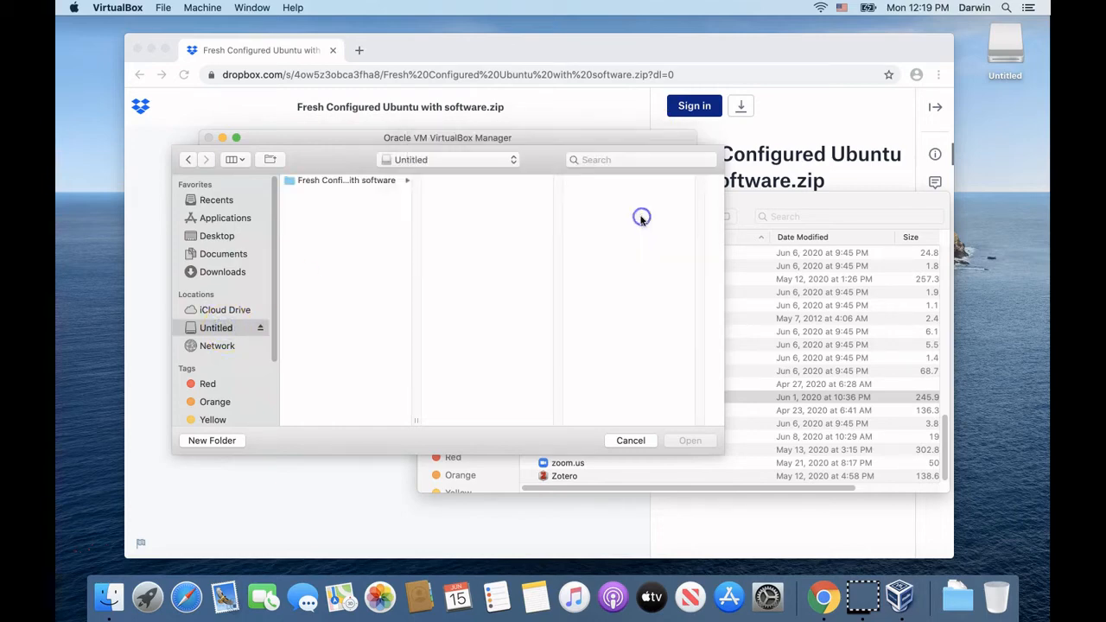
{"action": "left_click", "coordinate": [333, 182]}
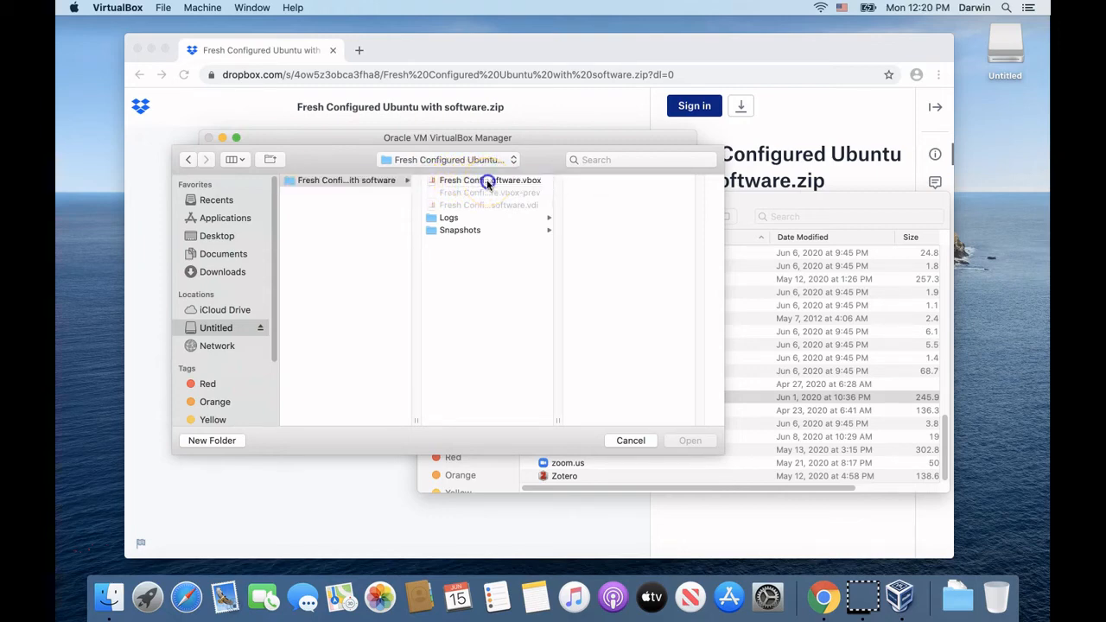
{"action": "left_click", "coordinate": [489, 182]}
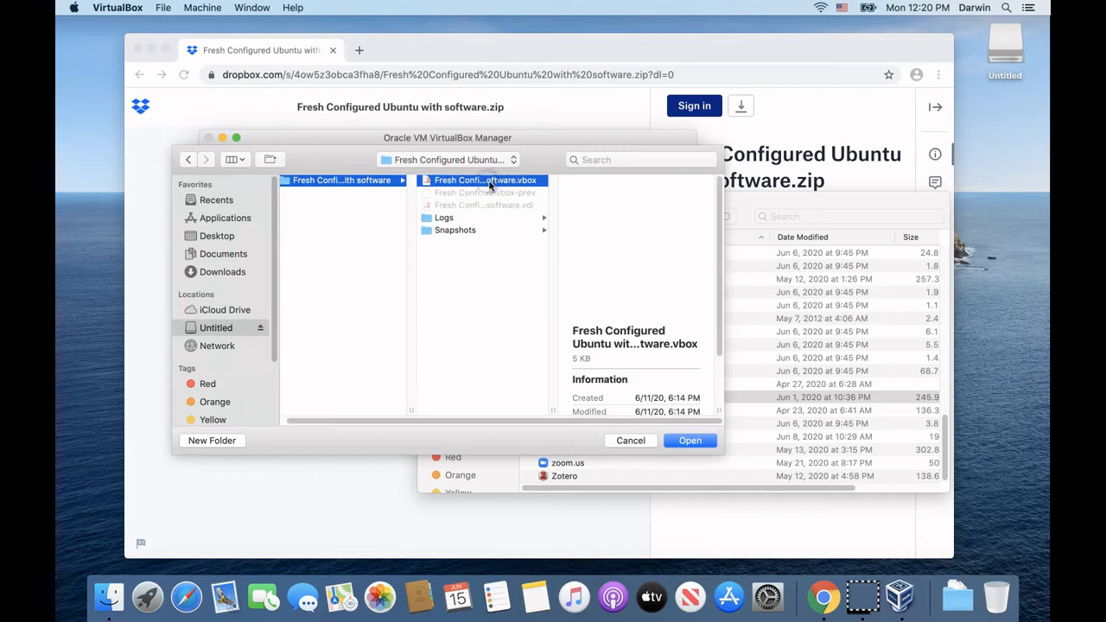
{"action": "left_click", "coordinate": [691, 441]}
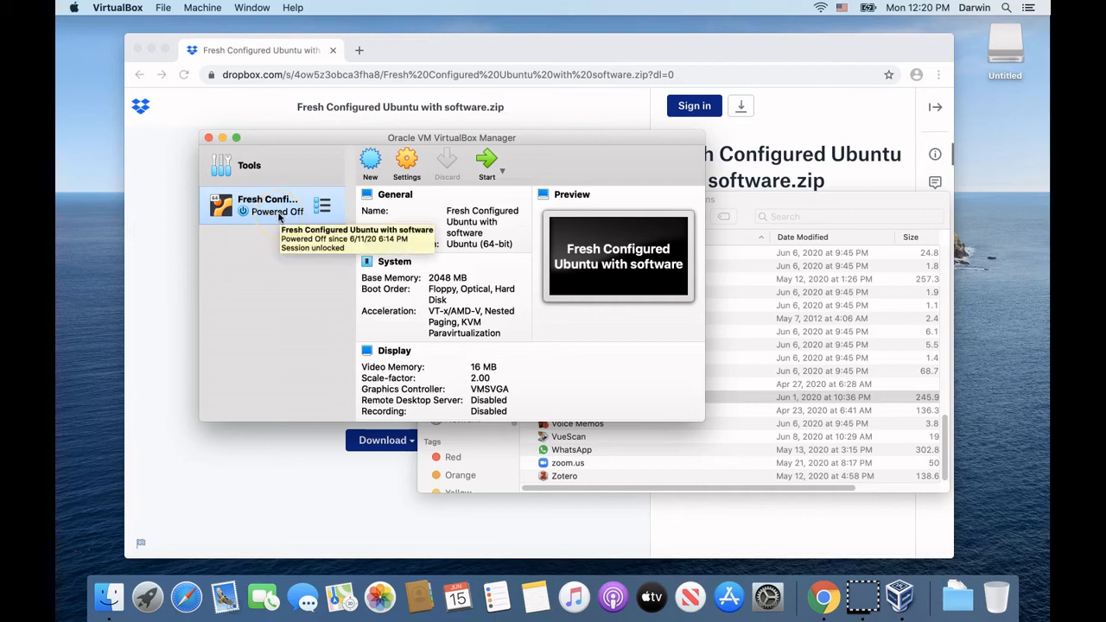
In the Ubuntu machine's settings, start a new shared folder with the Untitled drive as its folder path
{"action": "left_click", "coordinate": [291, 215]}
{"action": "left_click", "coordinate": [407, 164]}
{"action": "left_click", "coordinate": [407, 166]}
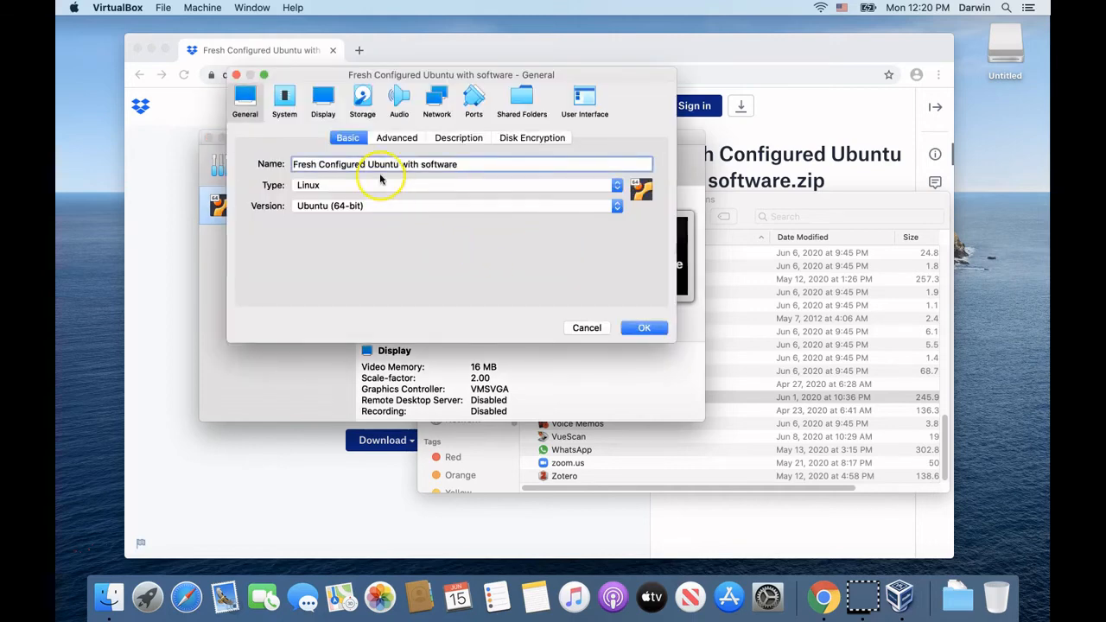
{"action": "left_click", "coordinate": [529, 102]}
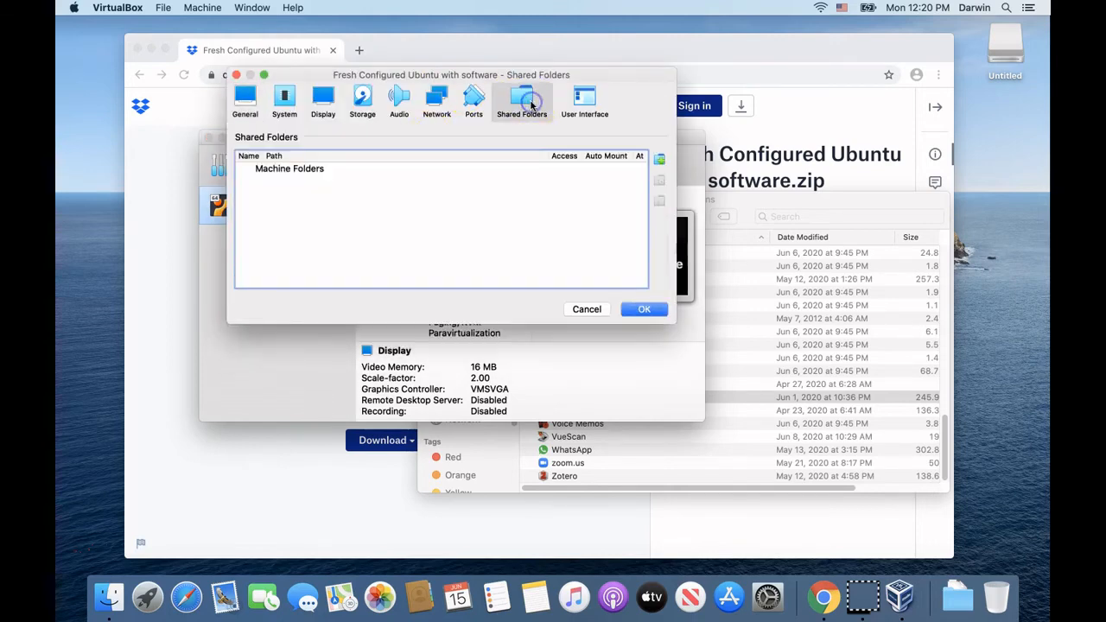
{"action": "left_click", "coordinate": [659, 161]}
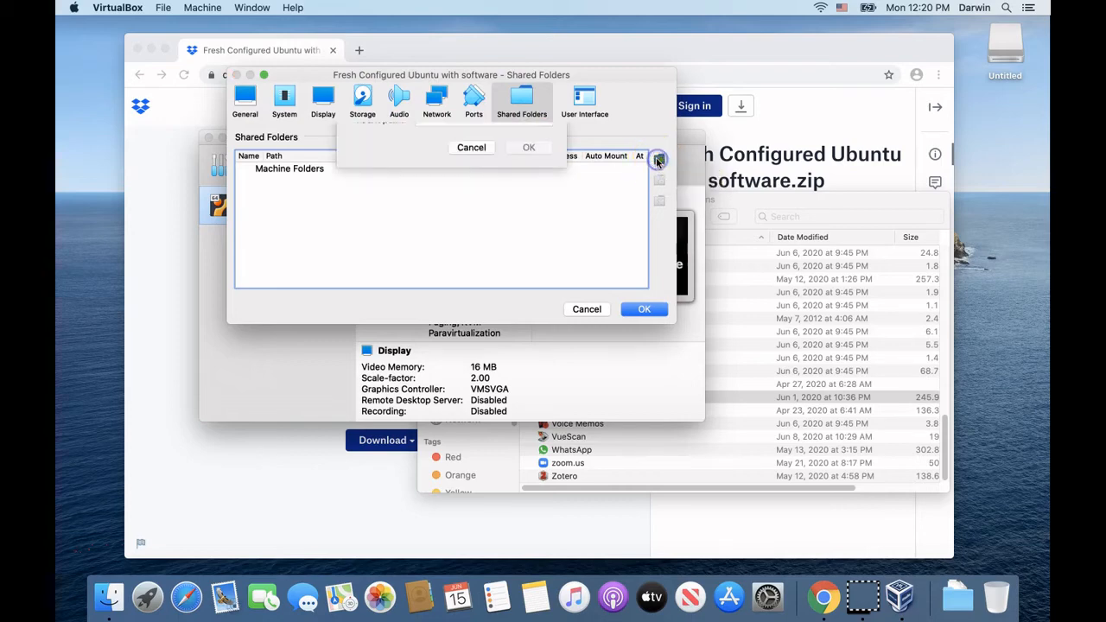
{"action": "left_click", "coordinate": [542, 147]}
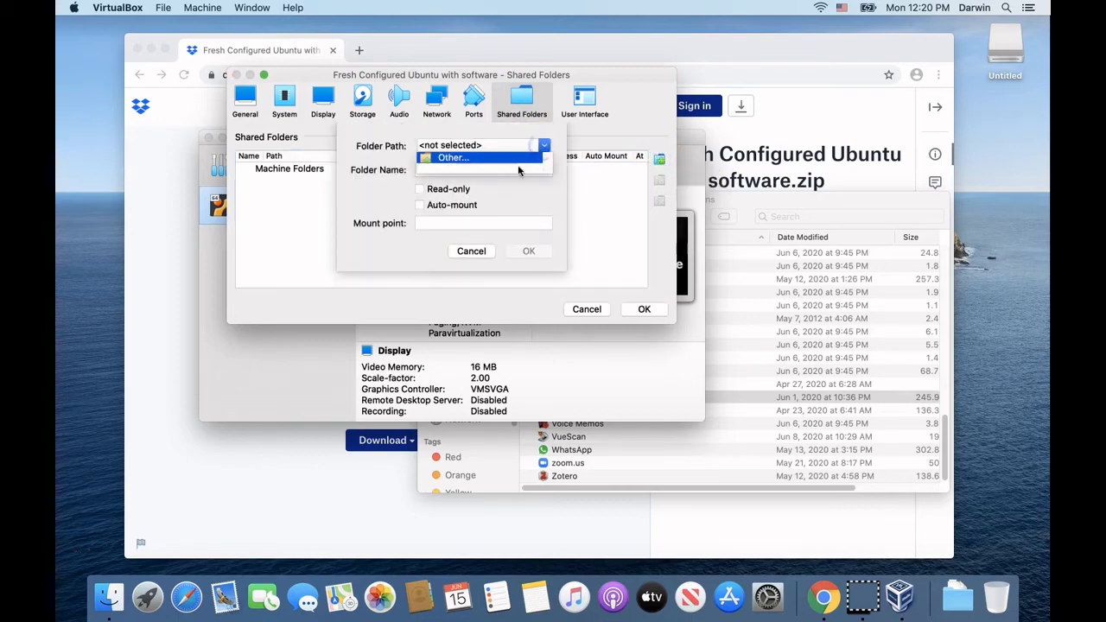
{"action": "left_click", "coordinate": [547, 148]}
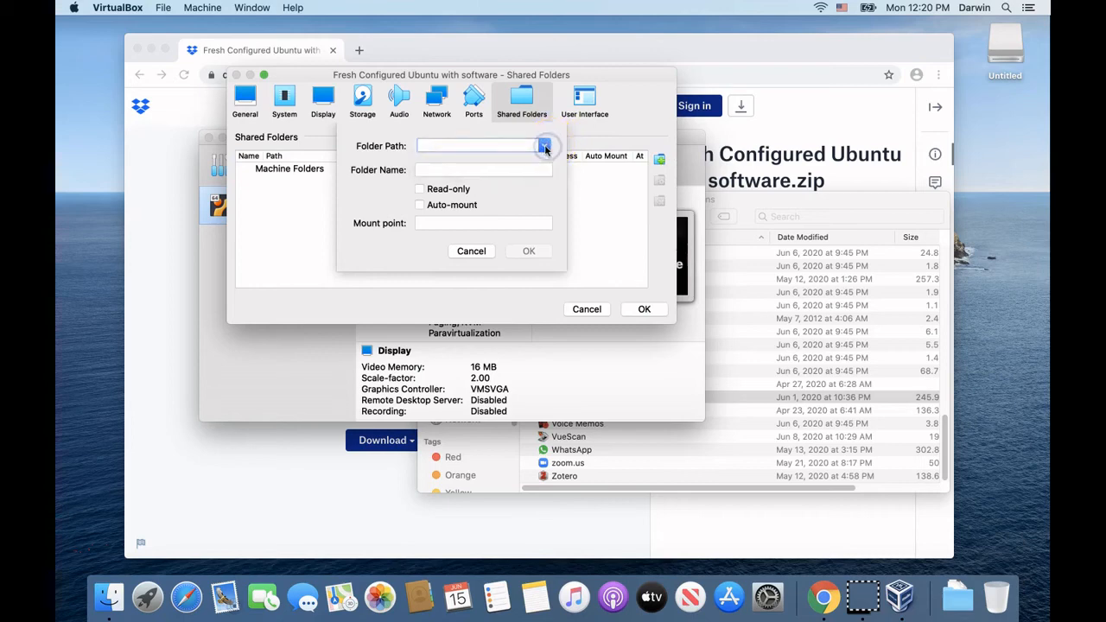
{"action": "left_click", "coordinate": [547, 148]}
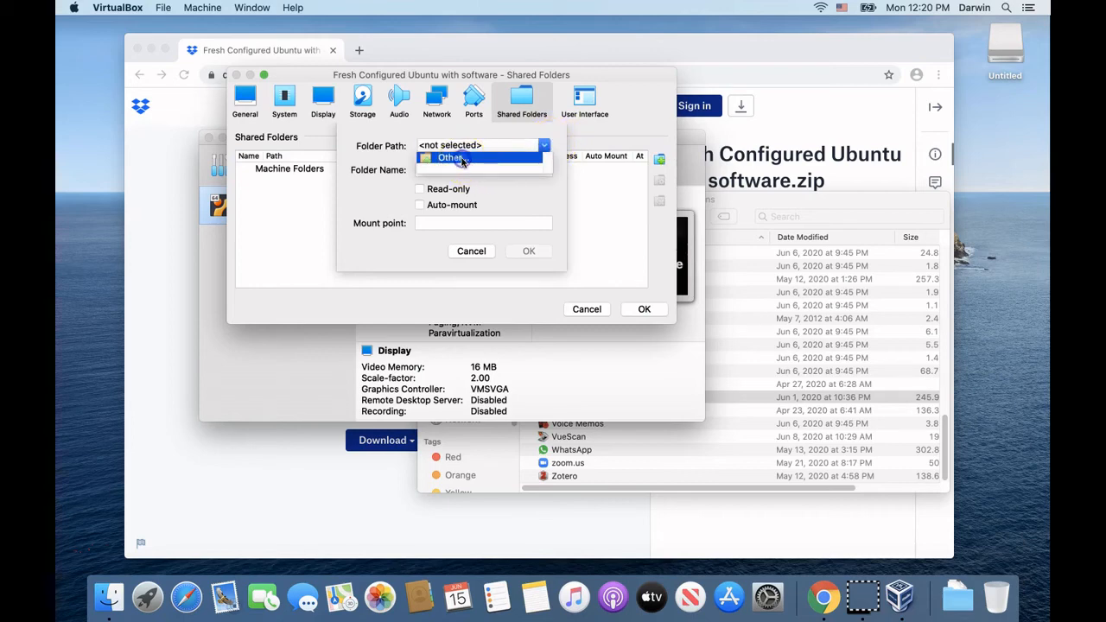
{"action": "left_click", "coordinate": [462, 159]}
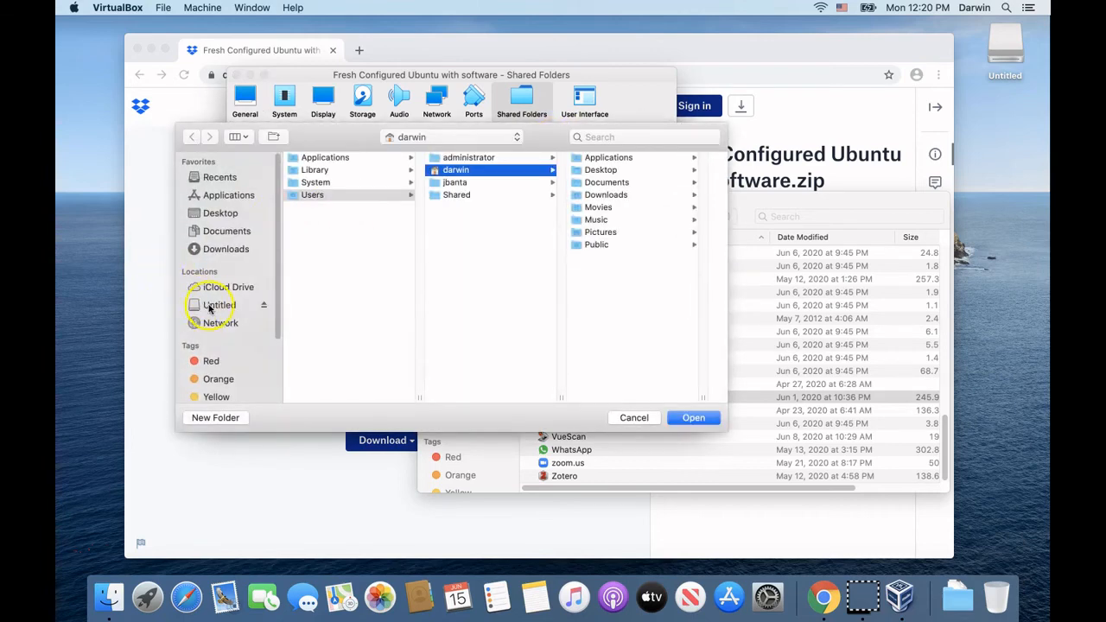
{"action": "left_click", "coordinate": [213, 307]}
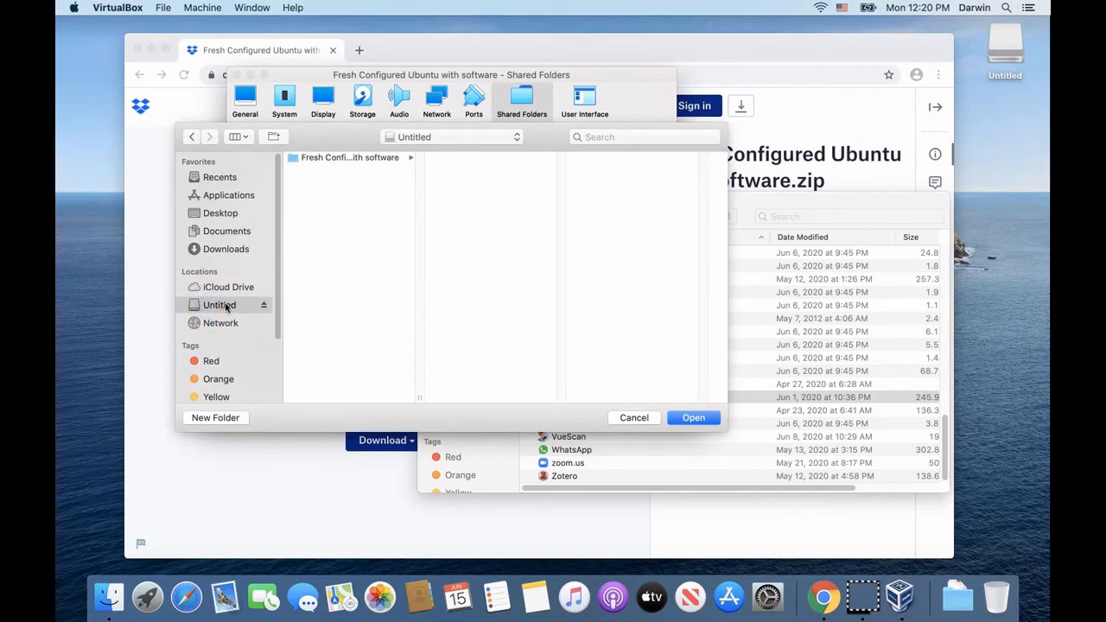
{"action": "left_click", "coordinate": [695, 419]}
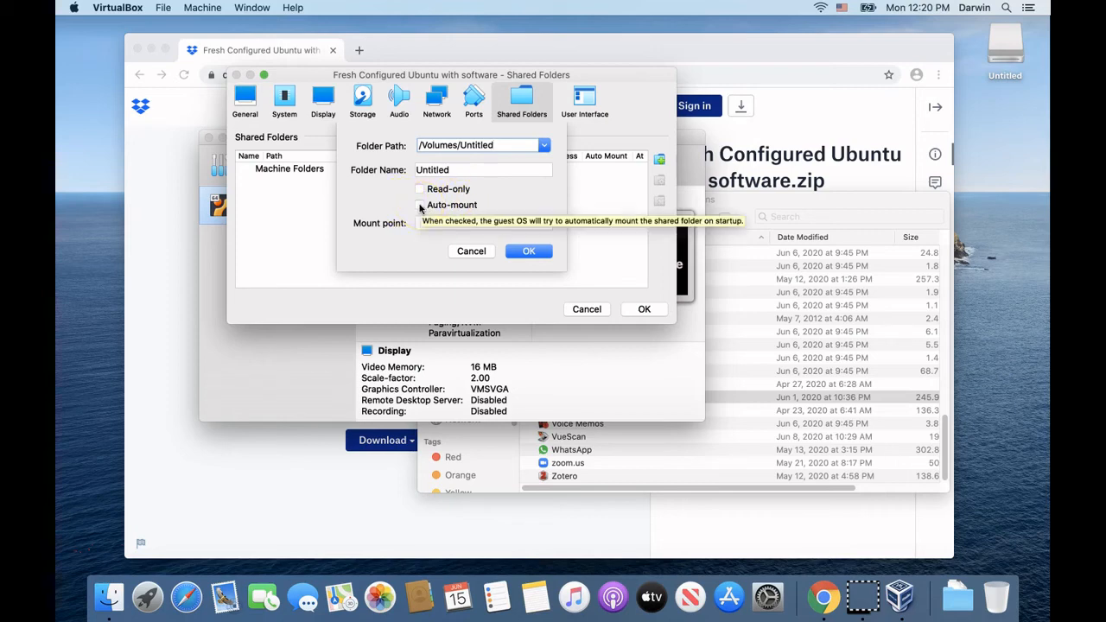
Enable auto-mount for the new shared folder and save the machine's settings
{"action": "left_click", "coordinate": [420, 206]}
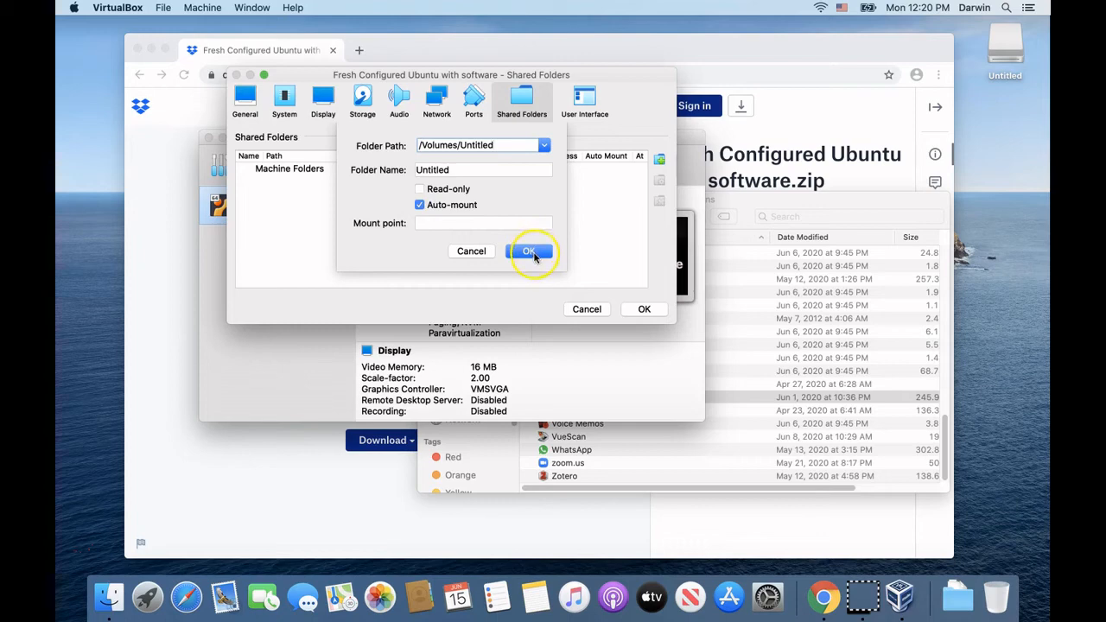
{"action": "left_click", "coordinate": [529, 251]}
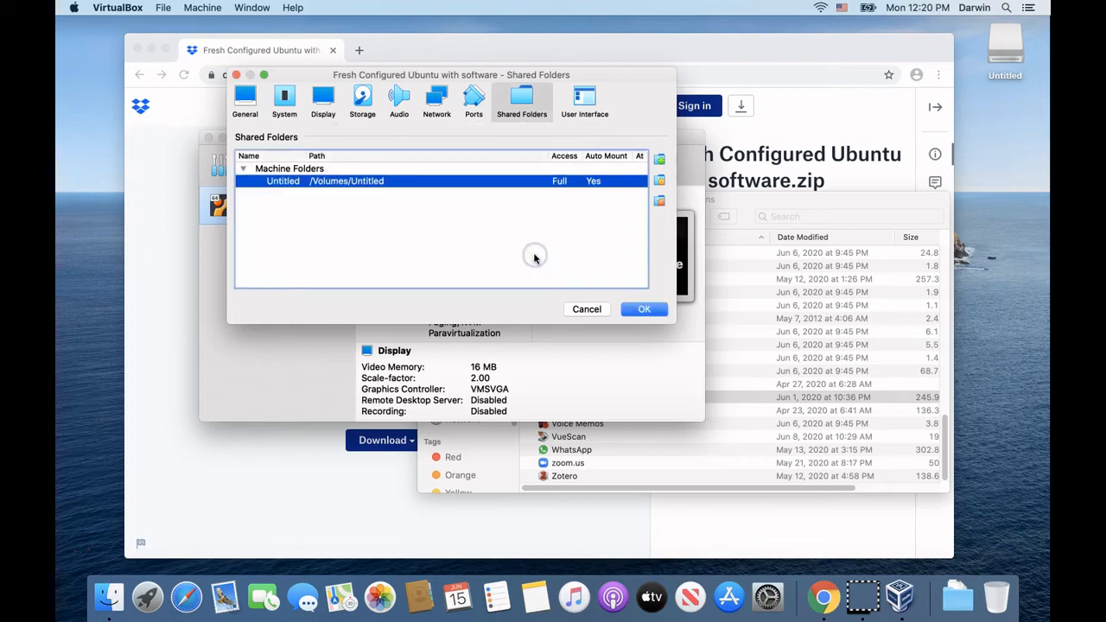
{"action": "left_click", "coordinate": [645, 309]}
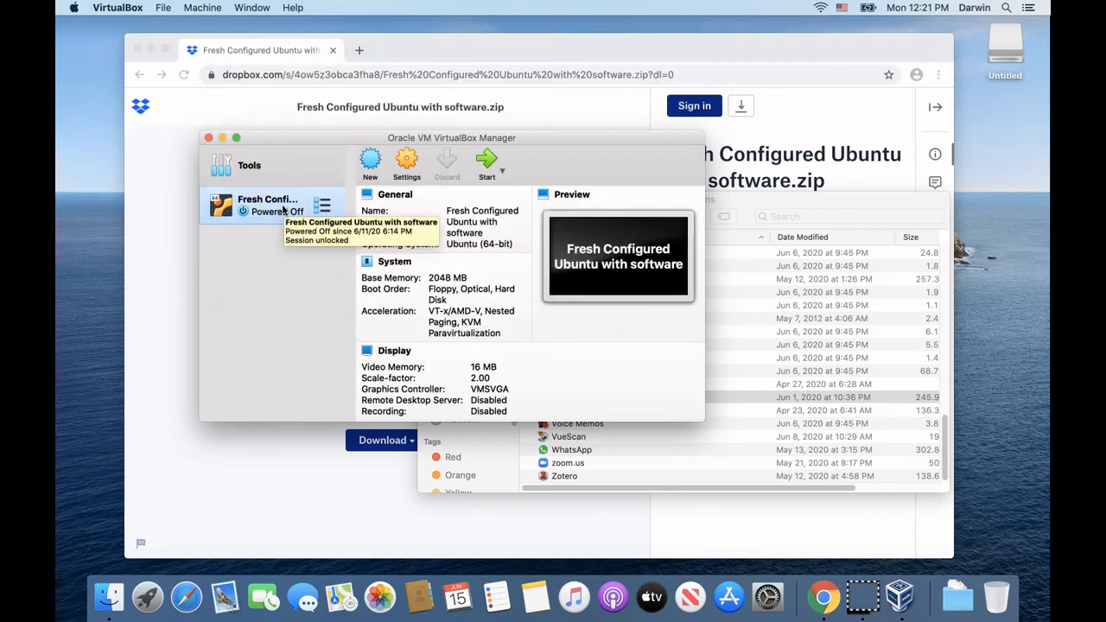
Start the Fresh Configured Ubuntu with software machine and log in to the sample account with its password
{"action": "double_click", "coordinate": [284, 210]}
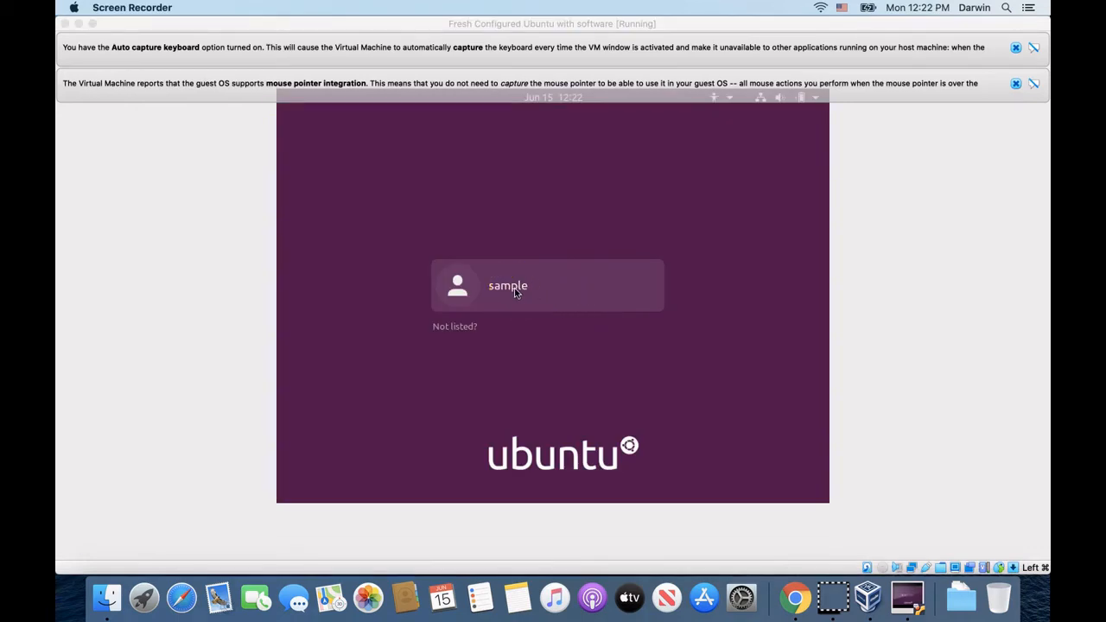
{"action": "left_click", "coordinate": [514, 293]}
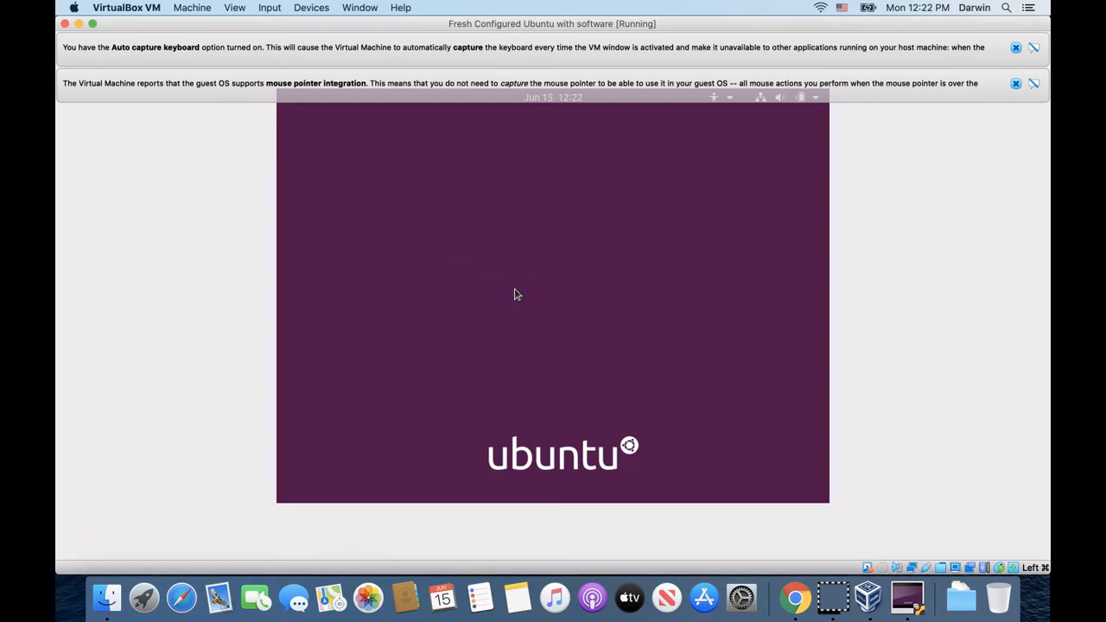
{"action": "left_click", "coordinate": [523, 339]}
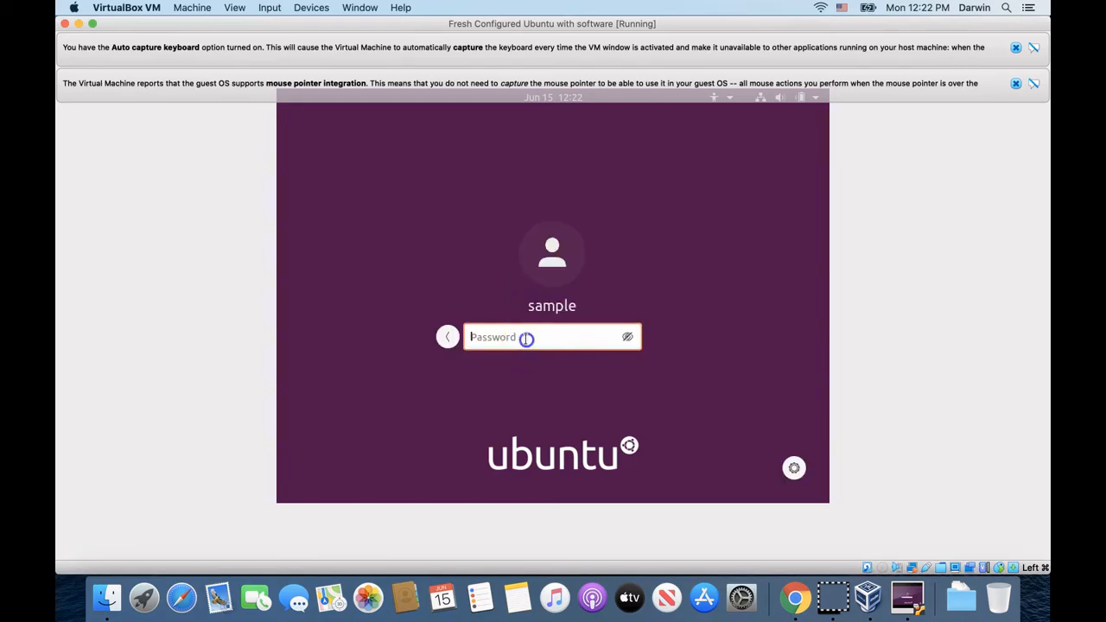
{"action": "type", "text": "***************"}
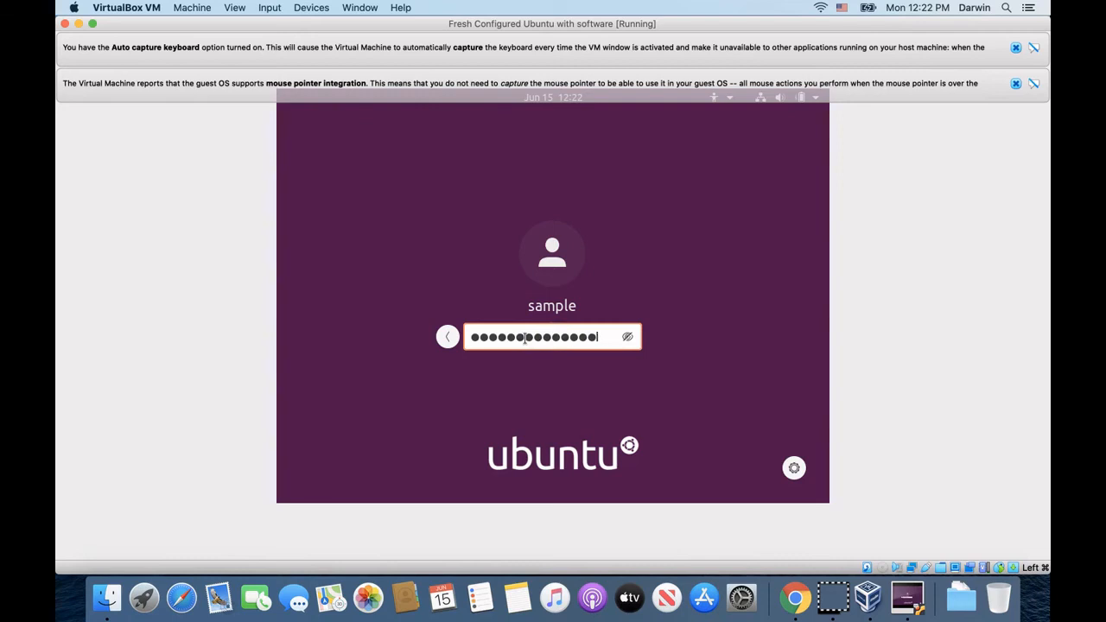
{"action": "type", "text": "**"}
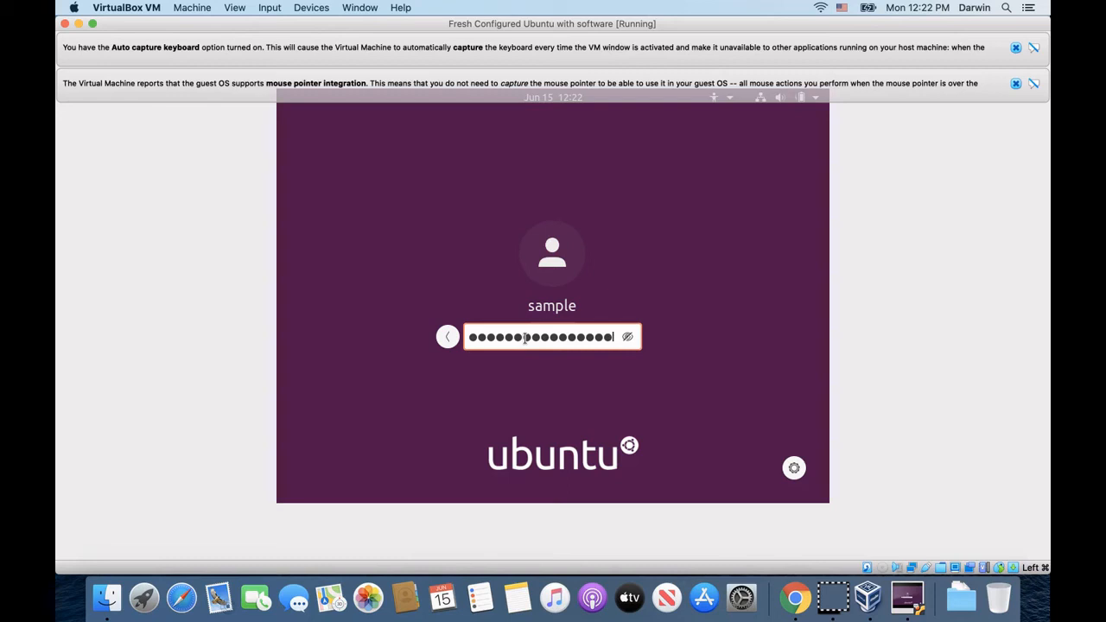
{"action": "key", "text": "Return"}
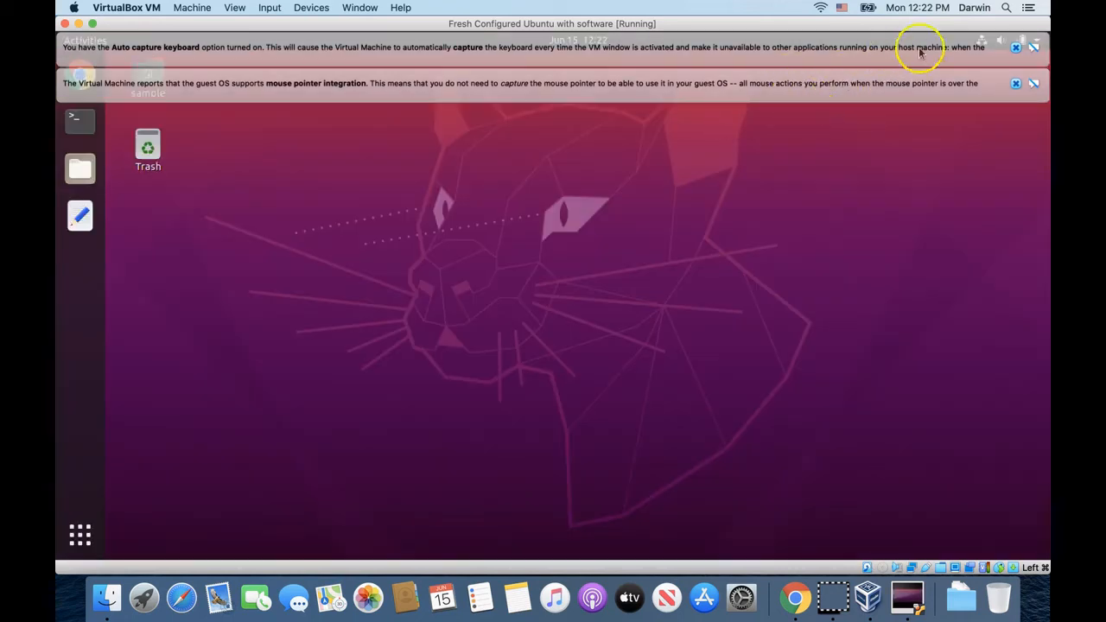
Dismiss the keyboard auto-capture and mouse pointer integration notices above the Ubuntu desktop
{"action": "left_click", "coordinate": [1016, 48]}
{"action": "left_click", "coordinate": [1017, 48]}
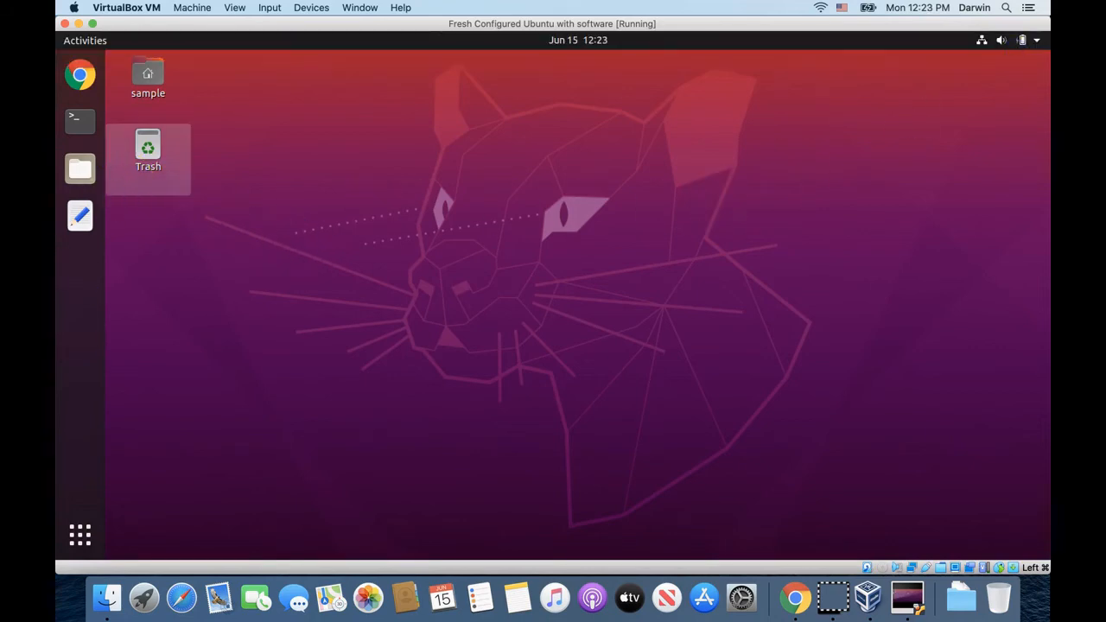
In Ubuntu's file manager, look through the home bin folder and the contents of the sf_Untitled shared folder
{"action": "left_click", "coordinate": [82, 168]}
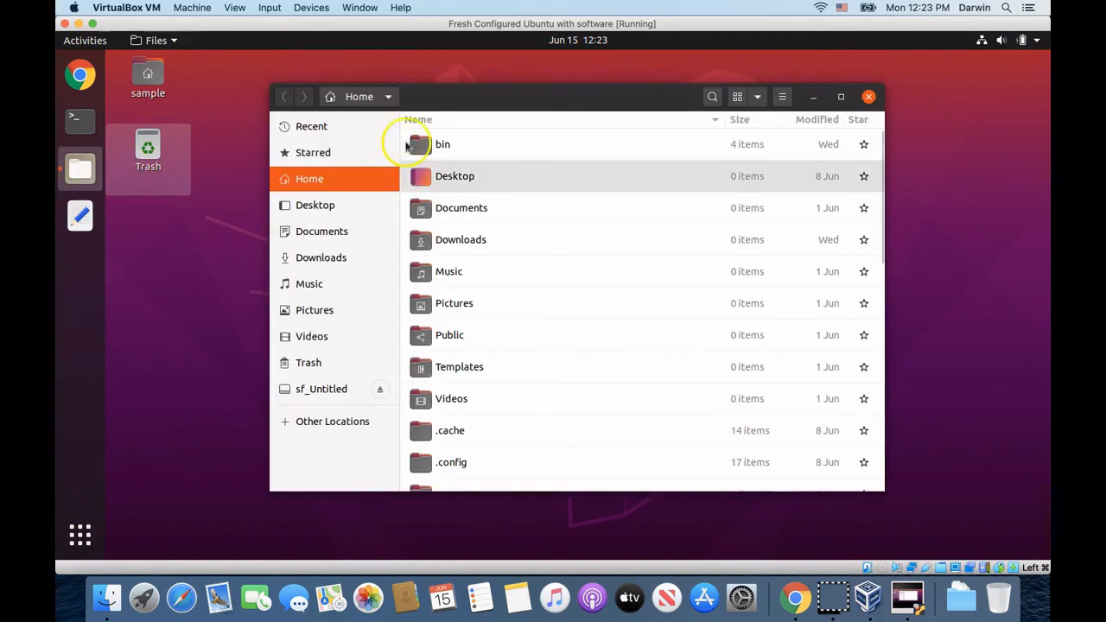
{"action": "double_click", "coordinate": [448, 153]}
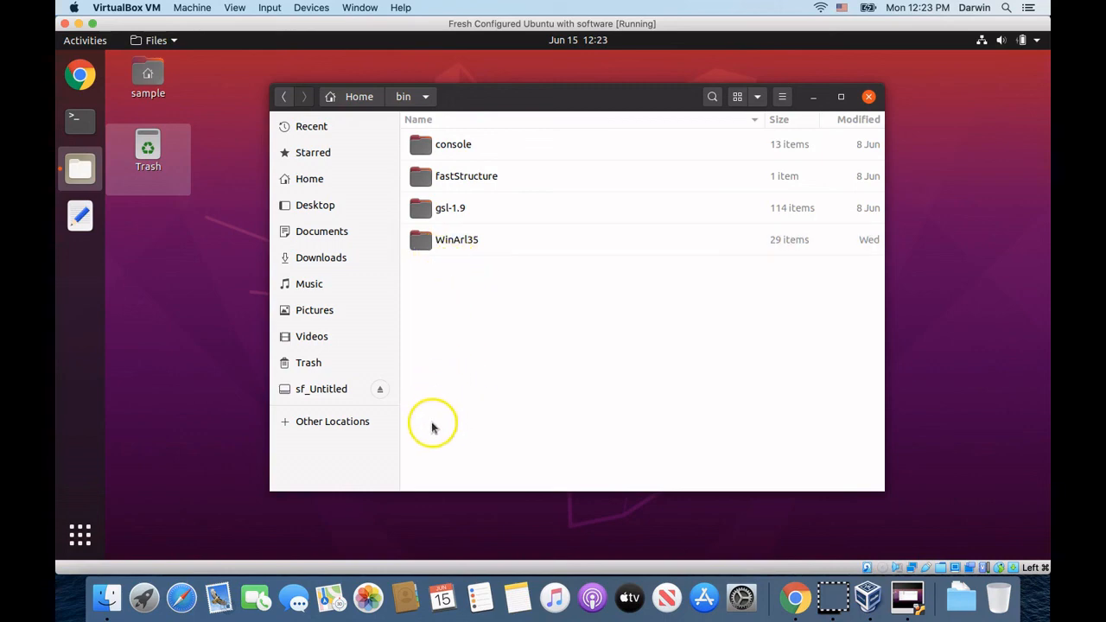
{"action": "left_click", "coordinate": [343, 394]}
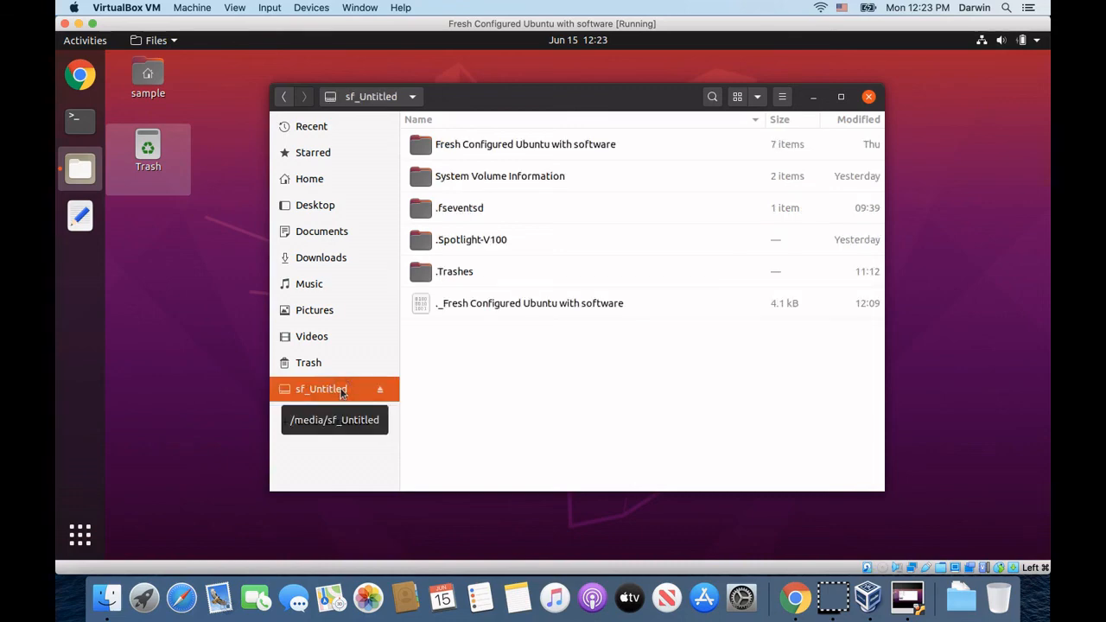
{"action": "left_click", "coordinate": [508, 390]}
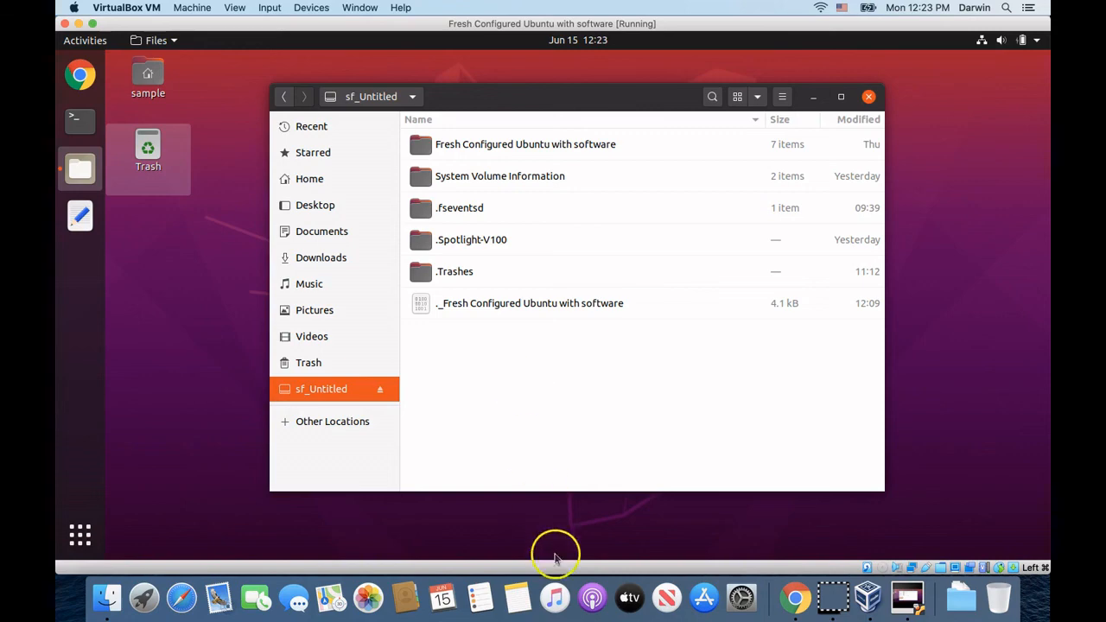